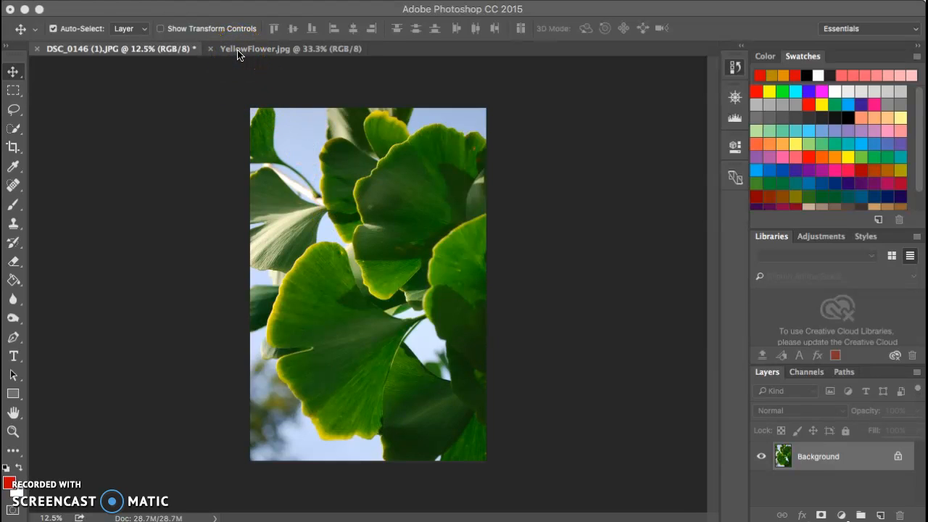
# View the YellowFlower.jpg reference image and return to the DSC_0146 (1).JPG ginkgo photo.
pyautogui.click(288, 57)
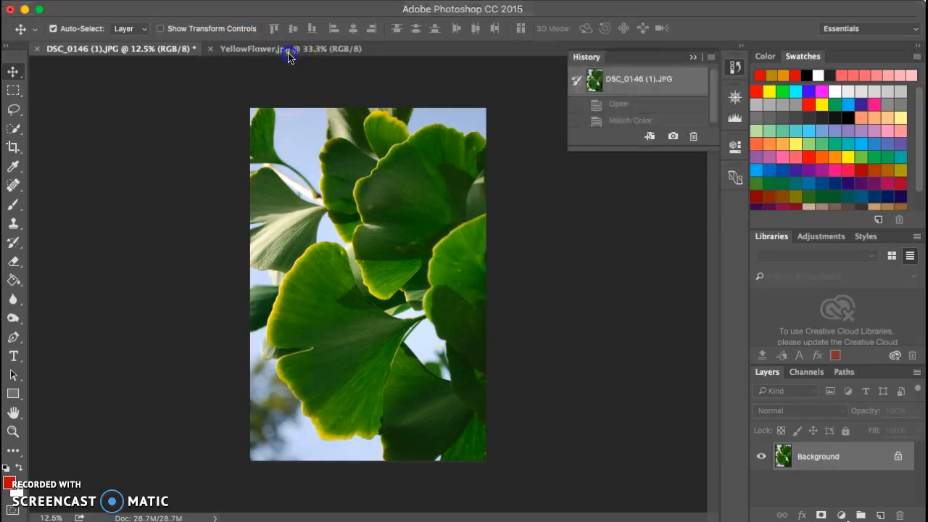
pyautogui.click(288, 52)
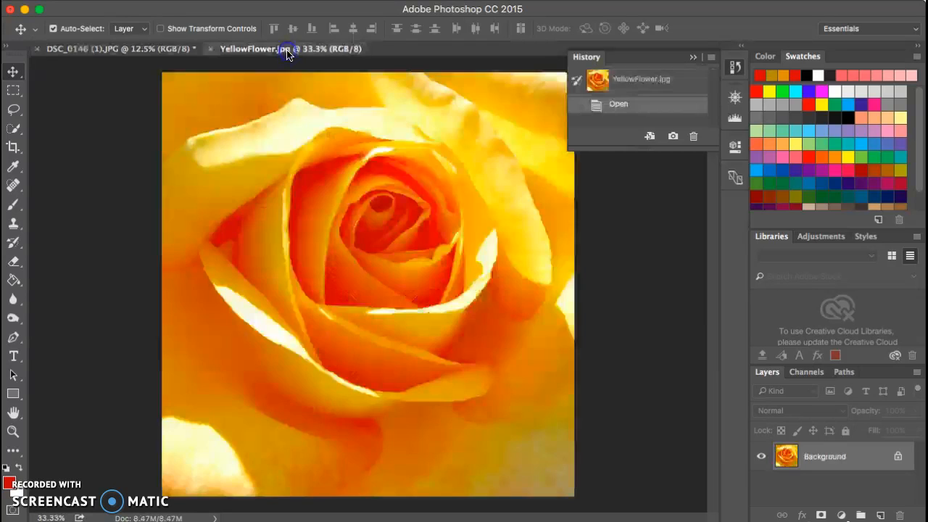
pyautogui.click(171, 48)
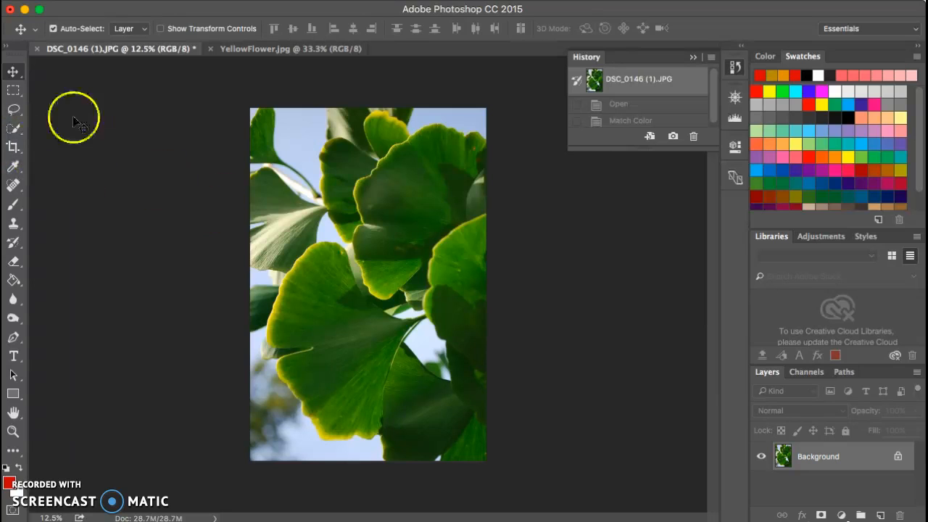
# Select the large ginkgo leaf in the lower part of the photo with Quick Selection, using a new selection and a 125 px brush.
pyautogui.click(15, 133)
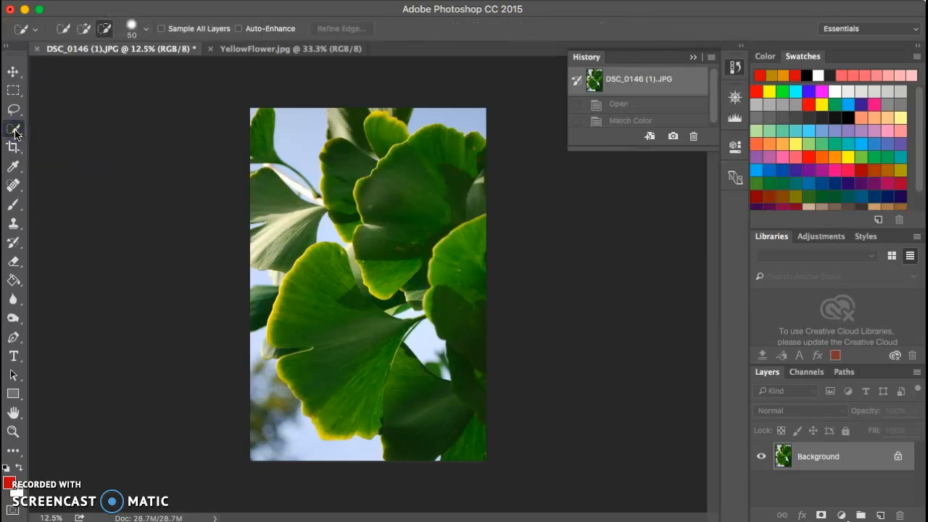
pyautogui.click(85, 32)
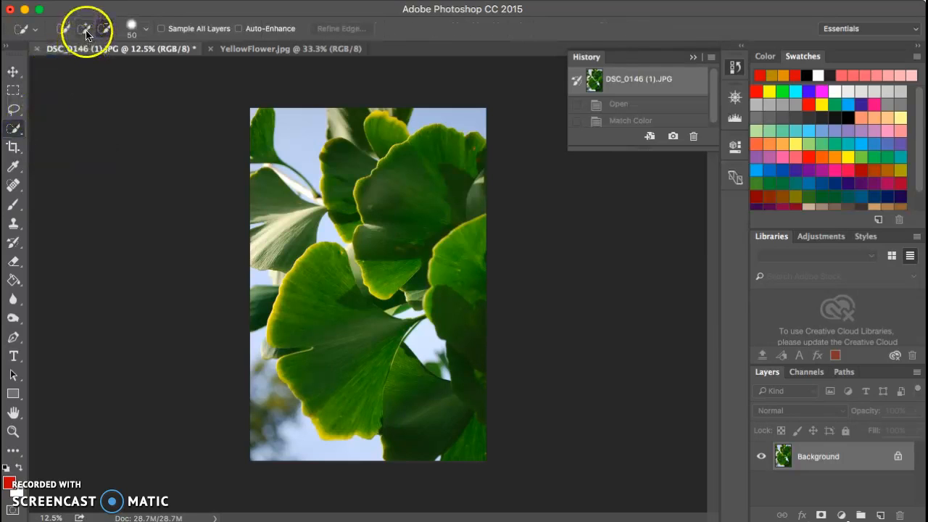
pyautogui.click(62, 32)
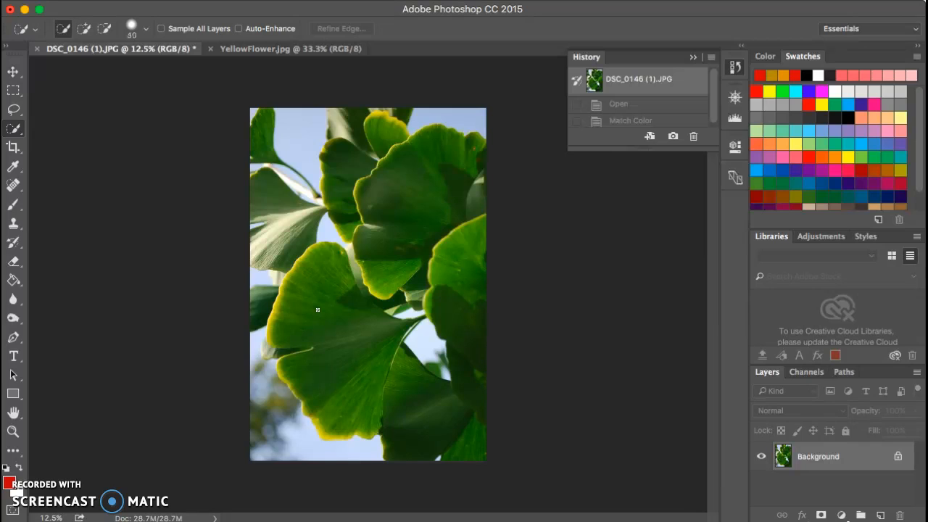
pyautogui.press(']')
pyautogui.press(']')
pyautogui.click(146, 31)
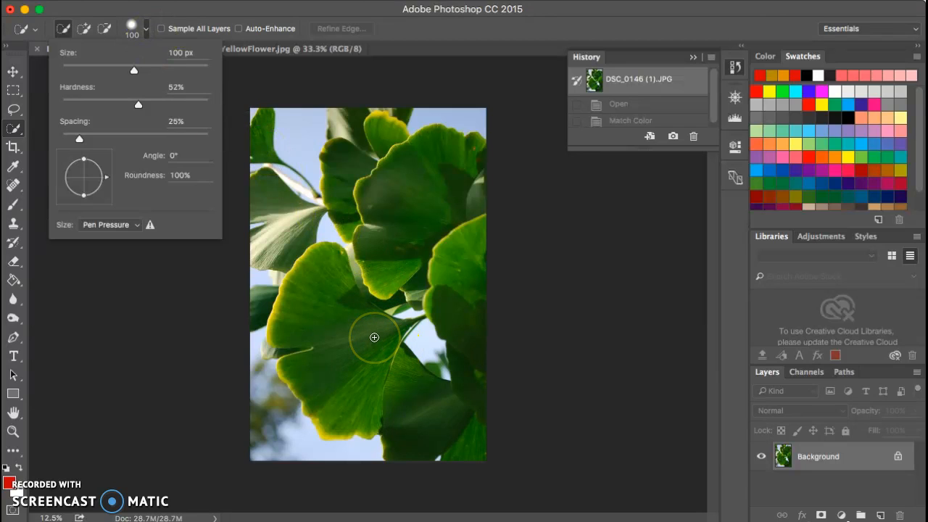
pyautogui.press(']')
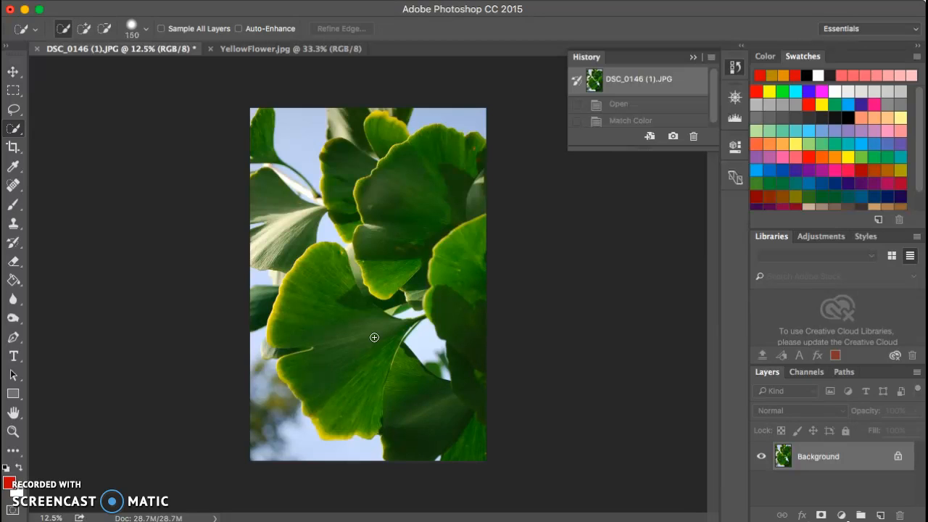
pyautogui.click(366, 325)
pyautogui.press('[')
pyautogui.click(340, 254)
pyautogui.moveTo(340, 254)
pyautogui.mouseDown()
pyautogui.moveTo(335, 284)
pyautogui.moveTo(297, 326)
pyautogui.moveTo(347, 327)
pyautogui.moveTo(362, 340)
pyautogui.mouseUp()
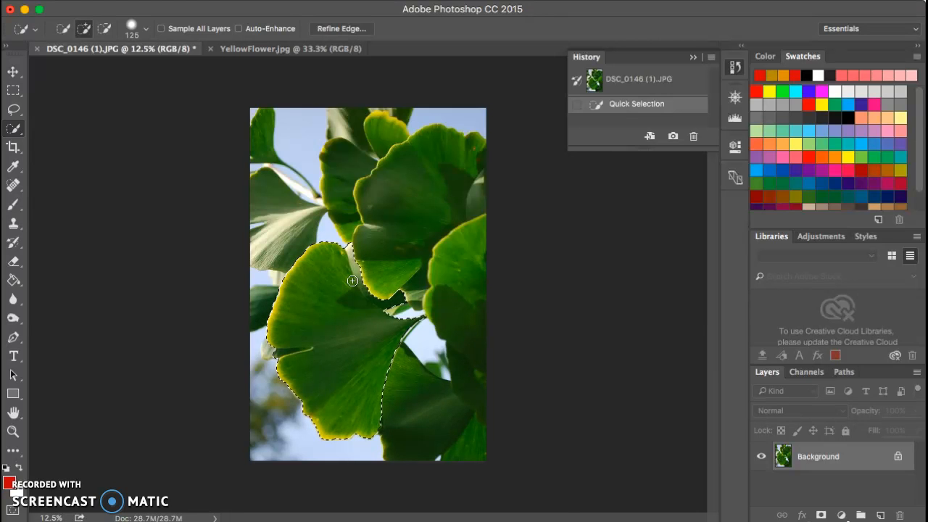
# Subtract the background areas between the large leaf's upper edge and the neighbouring leaves from the selection, using a 70 px brush.
pyautogui.scroll(3, 352, 281)
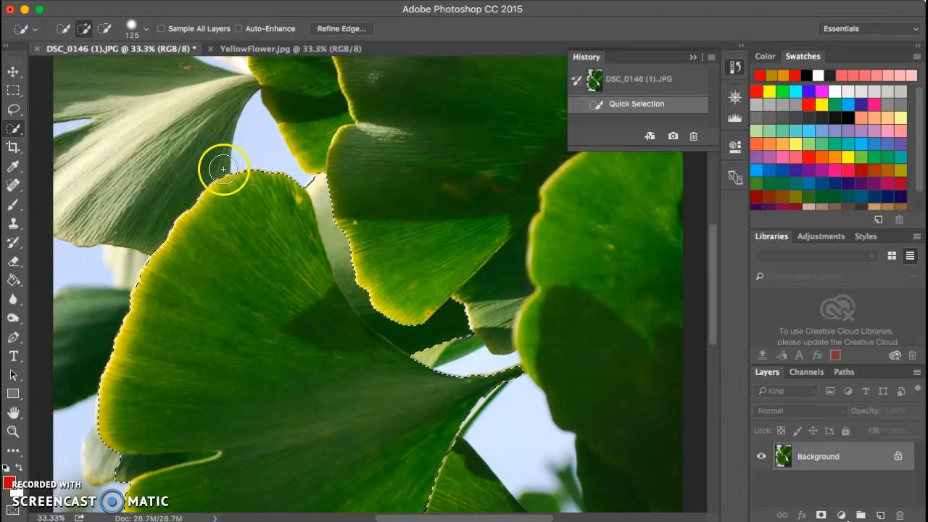
pyautogui.click(107, 31)
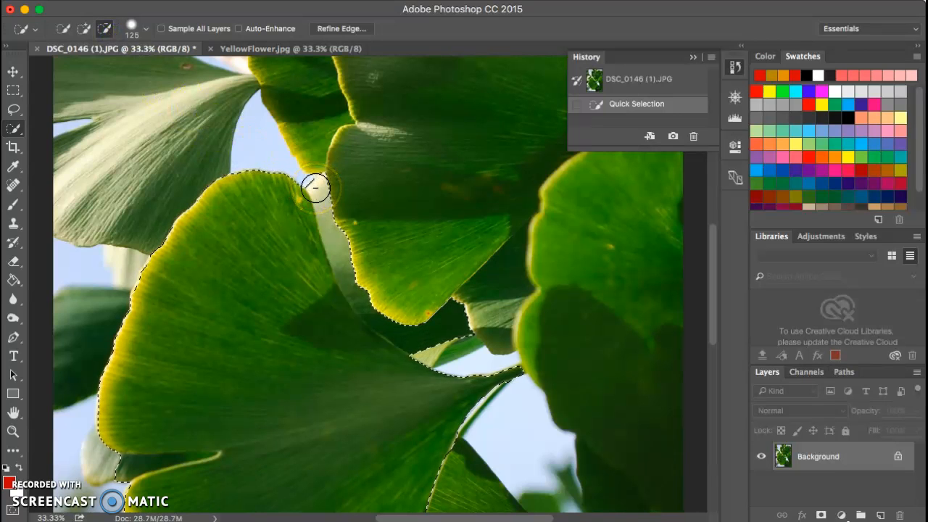
pyautogui.press('[')
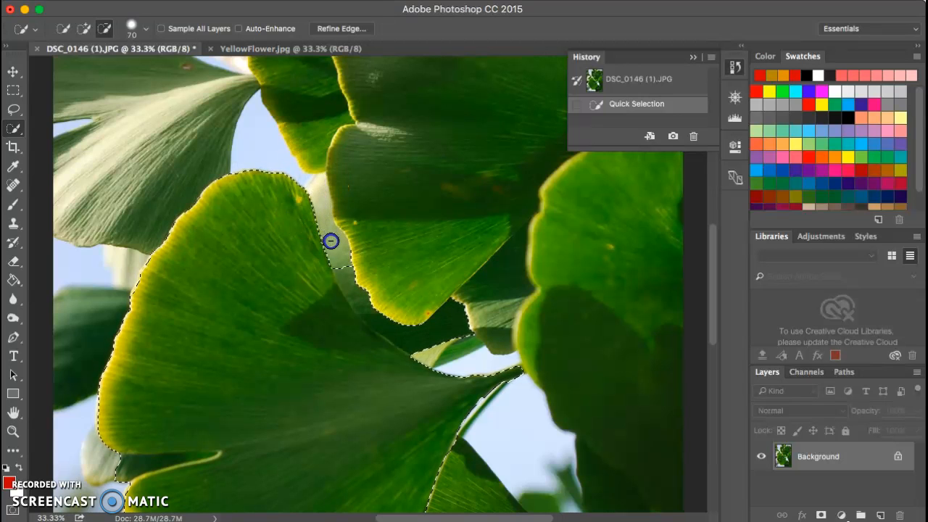
pyautogui.moveTo(331, 240); pyautogui.dragTo(338, 292)
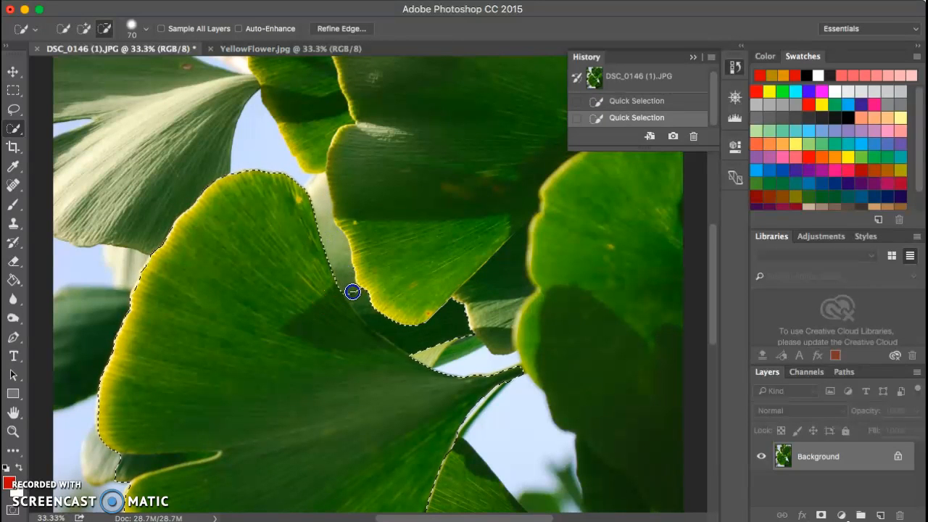
pyautogui.moveTo(275, 331)
pyautogui.mouseDown()
pyautogui.moveTo(266, 338)
pyautogui.moveTo(383, 327)
pyautogui.mouseUp()
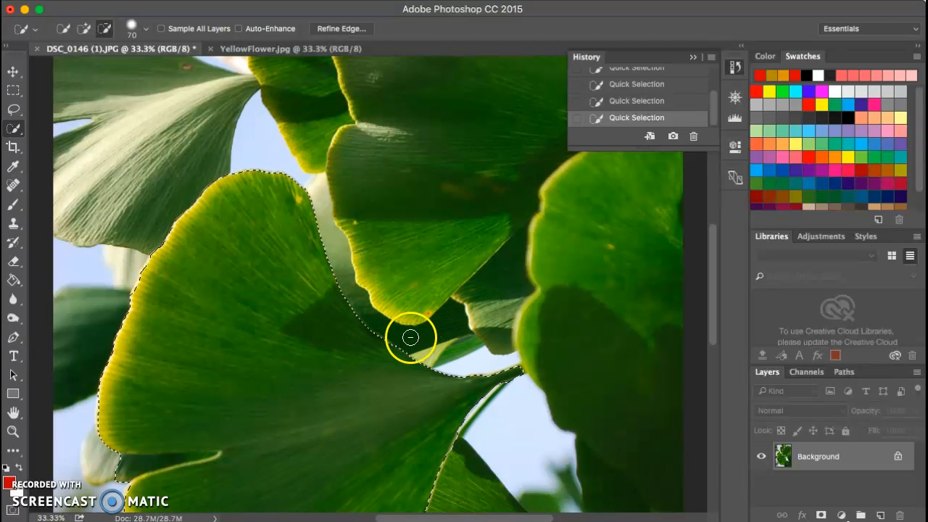
# Subtract the background inside the narrow notch on the large leaf's outer edge from the selection.
pyautogui.scroll(-2, 406, 347)
pyautogui.scroll(-2, 407, 346)
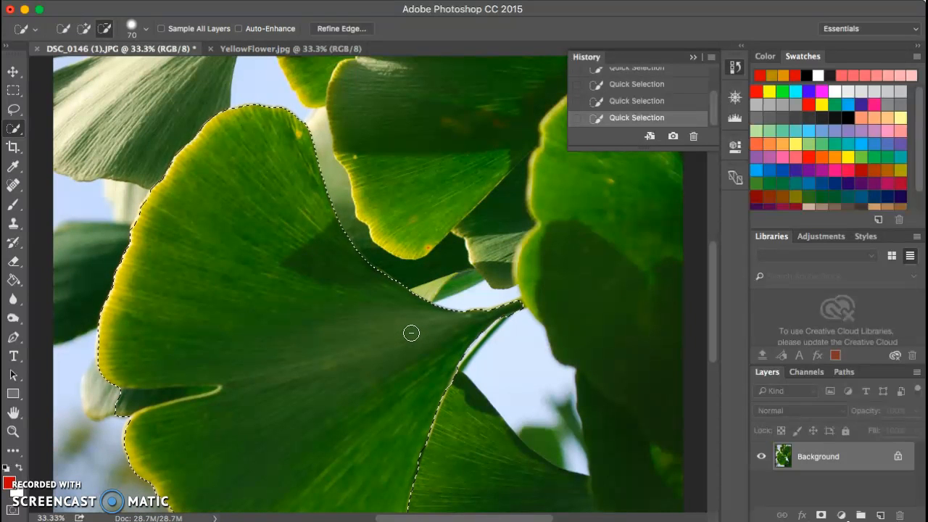
pyautogui.moveTo(309, 406); pyautogui.dragTo(354, 251)
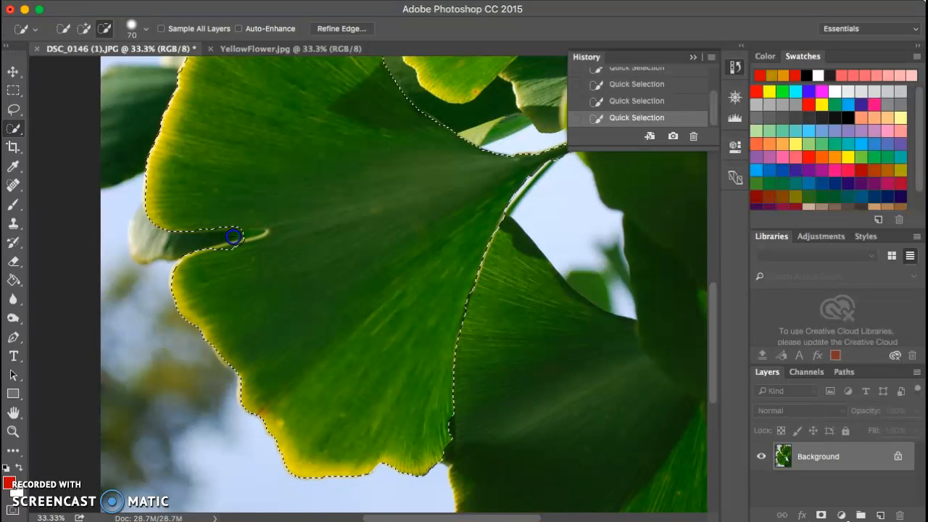
pyautogui.moveTo(236, 236)
pyautogui.mouseDown()
pyautogui.moveTo(237, 266)
pyautogui.moveTo(252, 256)
pyautogui.moveTo(225, 258)
pyautogui.moveTo(256, 249)
pyautogui.mouseUp()
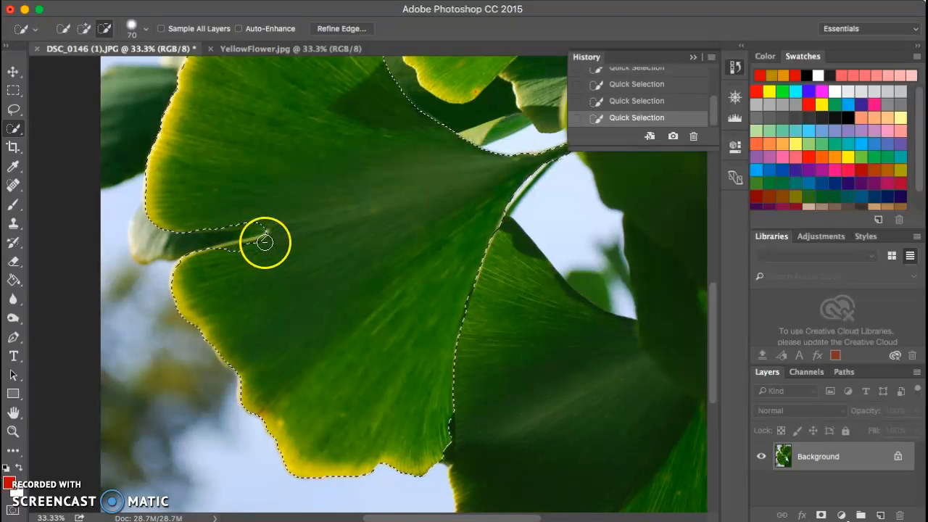
# Add the leaf areas just above and below the notch back to the selection.
pyautogui.click(85, 31)
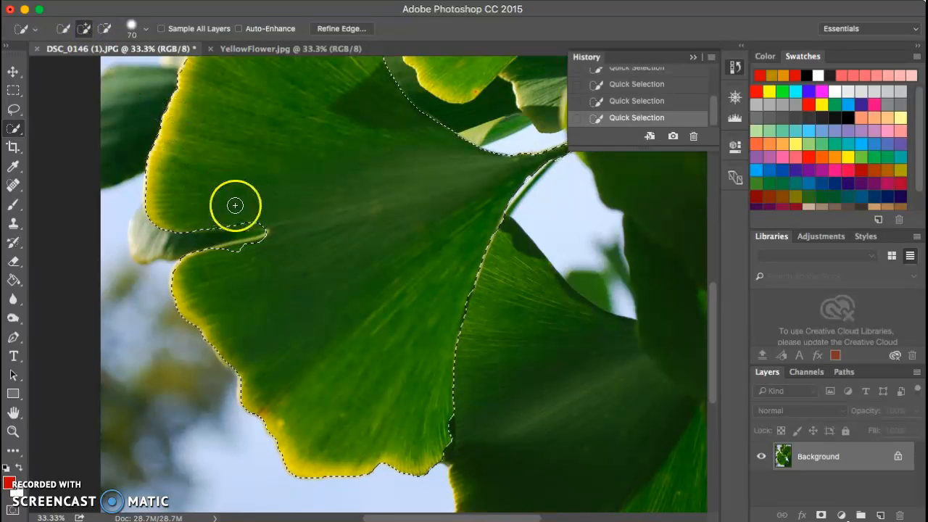
pyautogui.moveTo(236, 218)
pyautogui.mouseDown()
pyautogui.moveTo(222, 222)
pyautogui.moveTo(267, 222)
pyautogui.mouseUp()
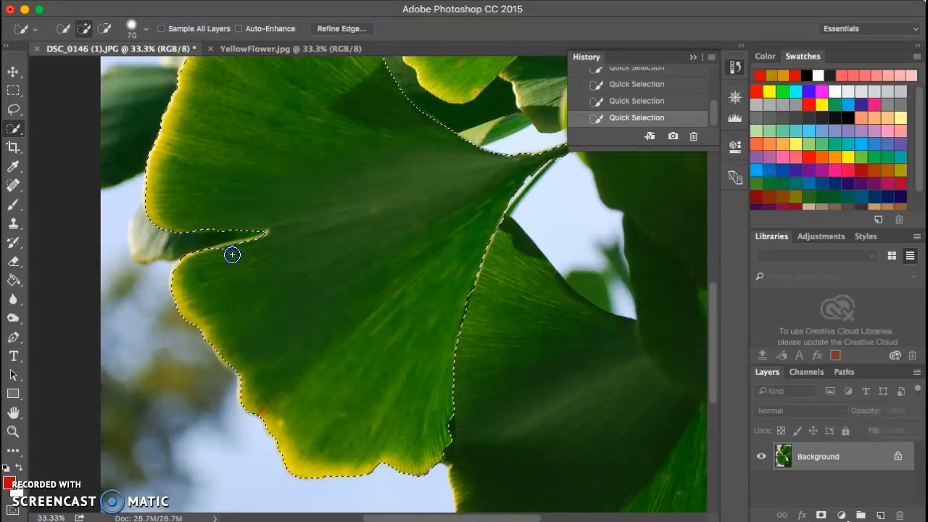
pyautogui.moveTo(226, 254); pyautogui.dragTo(266, 243)
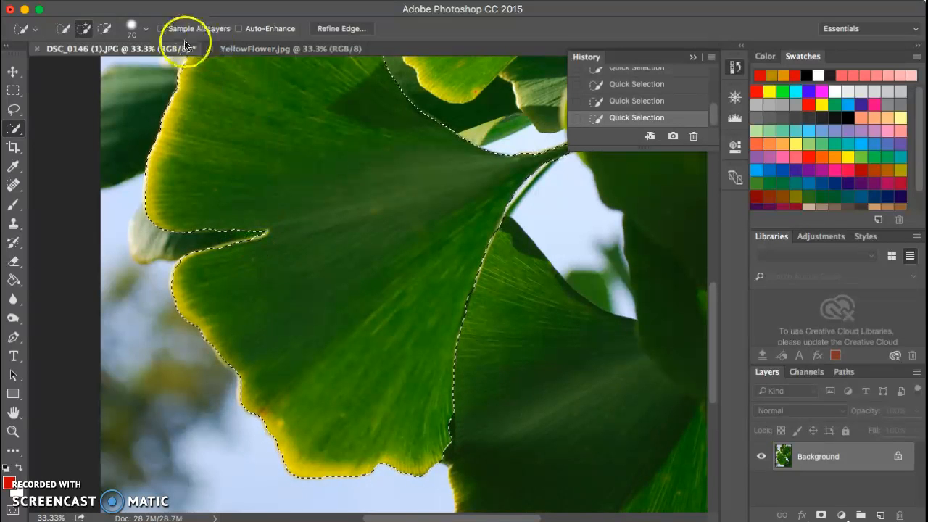
# Refine the edge of the leaf selection with Smooth 28 and Feather 5.1 px, output to a selection.
pyautogui.click(147, 31)
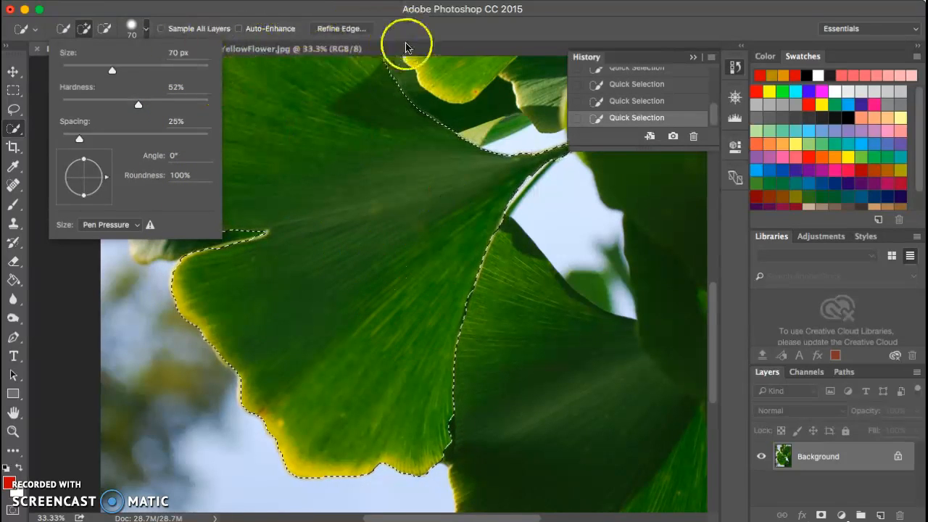
pyautogui.click(352, 30)
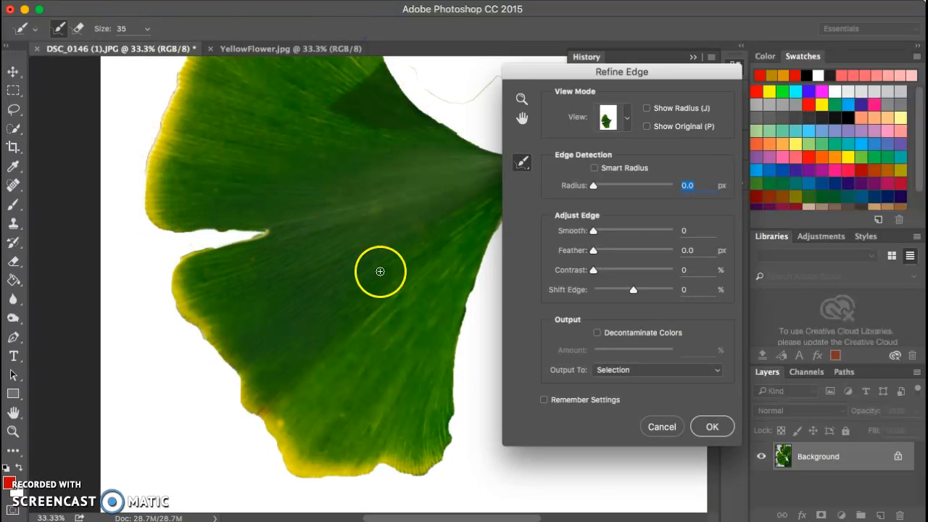
pyautogui.moveTo(593, 251); pyautogui.dragTo(616, 231)
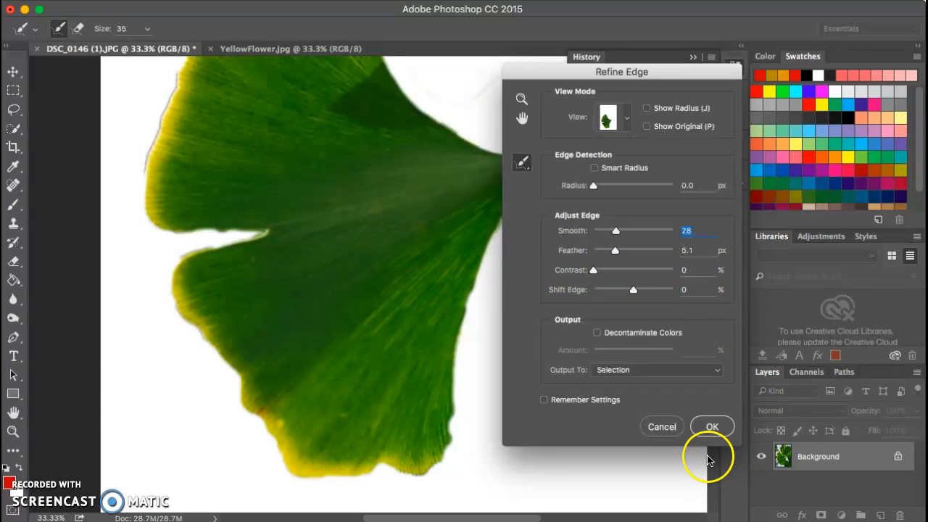
pyautogui.click(713, 426)
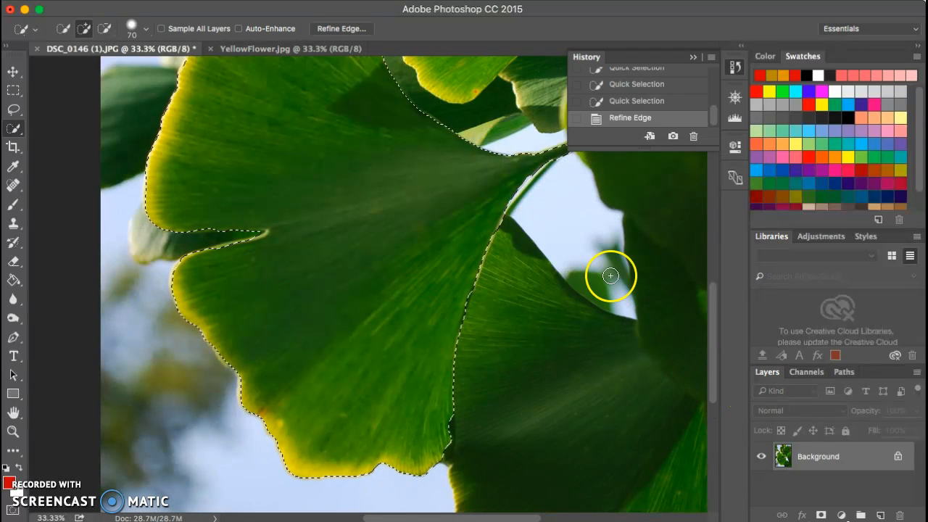
# Copy the selected leaf to a new layer and check that layer's visibility.
pyautogui.press('super+minus')
pyautogui.press('super+minus')
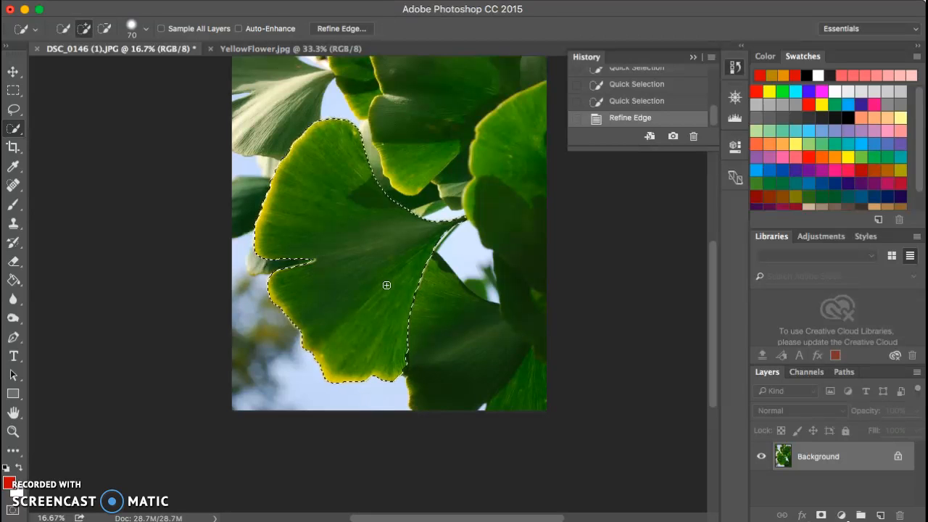
pyautogui.press('super+j')
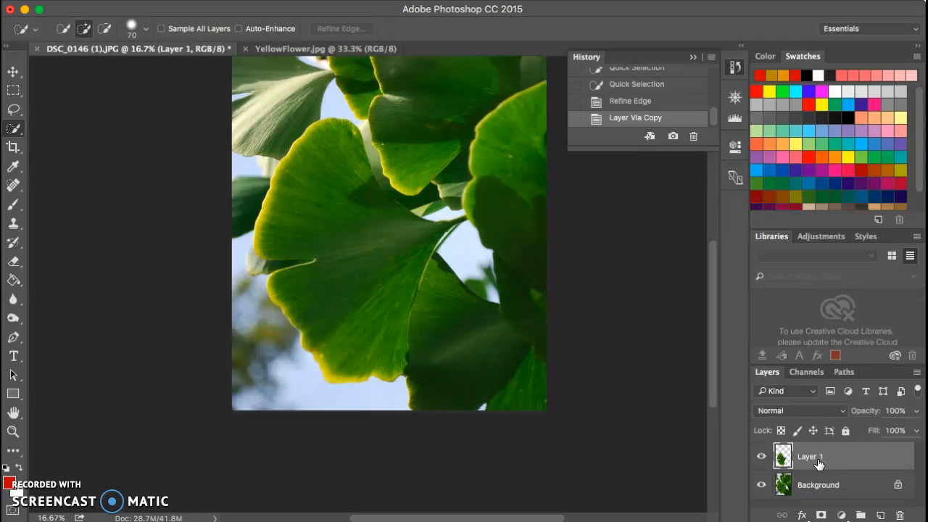
pyautogui.click(763, 458)
# Apply Match Color to the copied leaf layer, using the Background layer of YellowFlower.jpg as the source.
pyautogui.scroll(5, 689, 362)
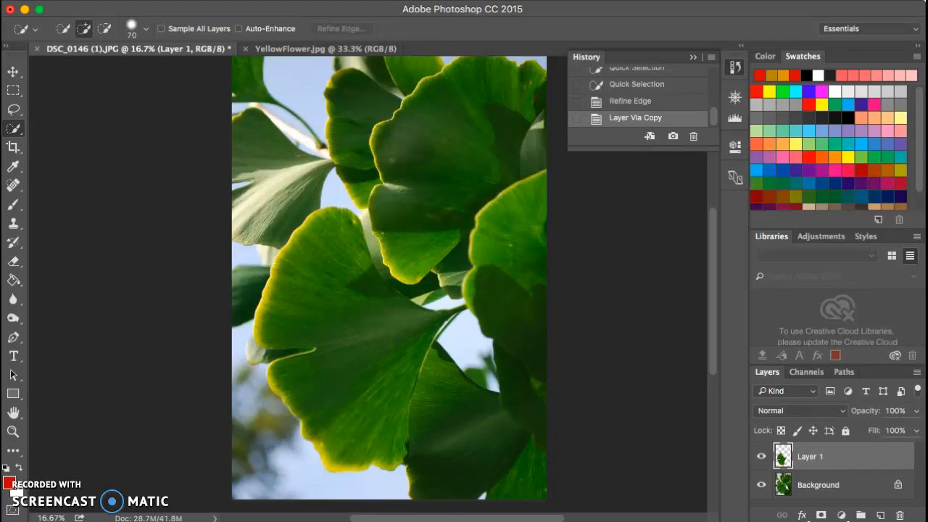
pyautogui.click(147, 1)
pyautogui.moveTo(261, 3)
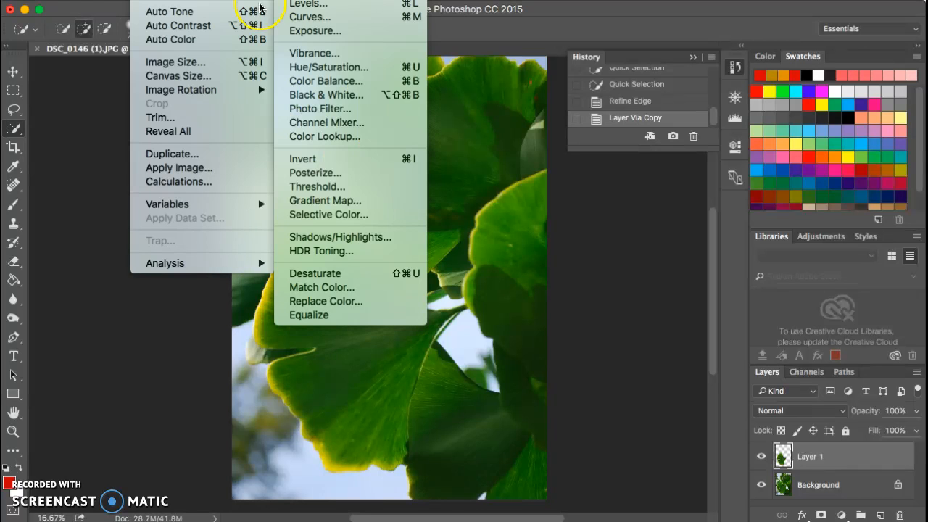
pyautogui.click(322, 287)
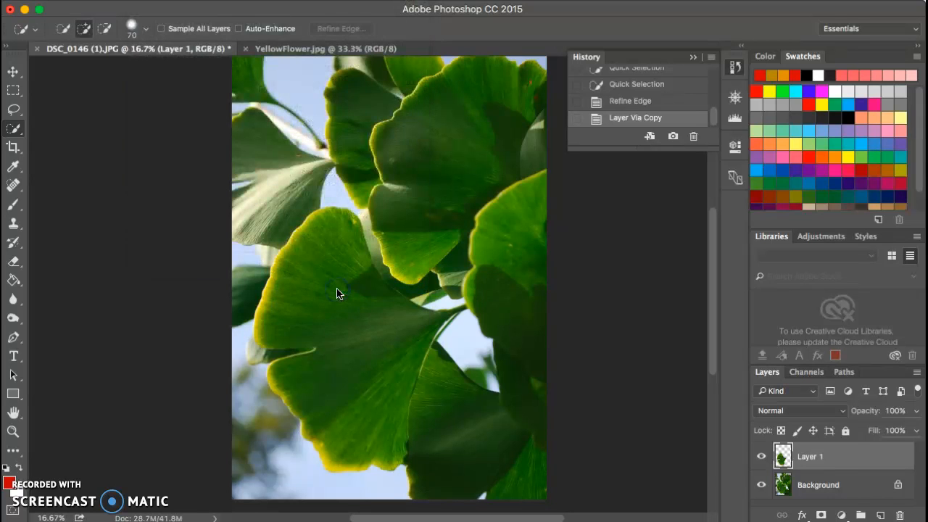
pyautogui.click(600, 346)
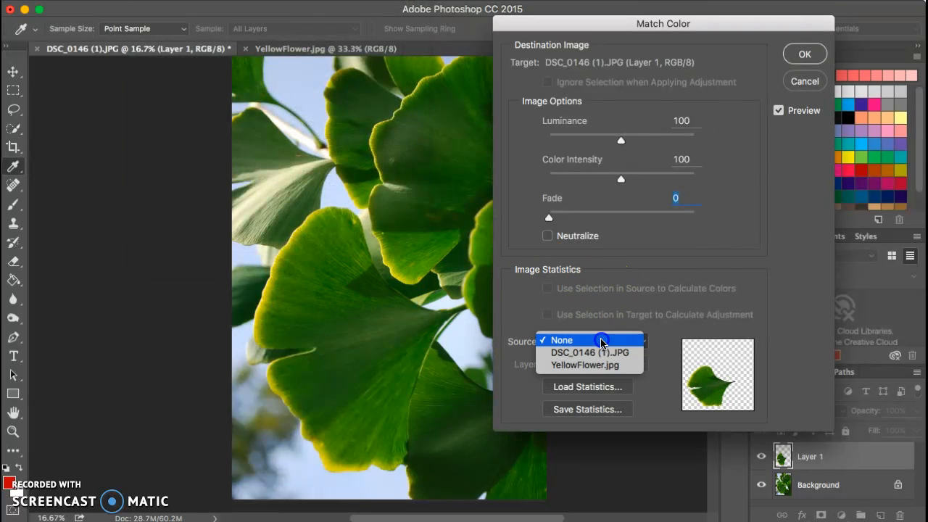
pyautogui.click(598, 372)
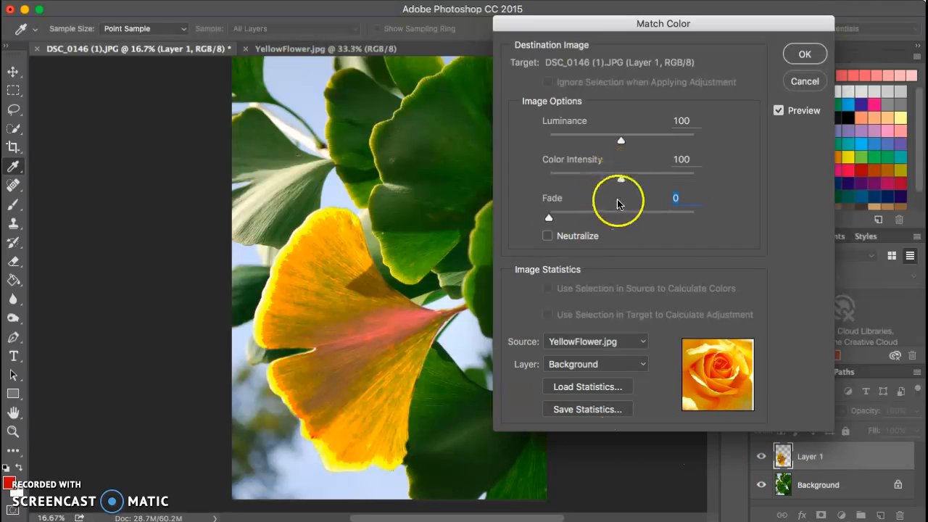
pyautogui.click(803, 55)
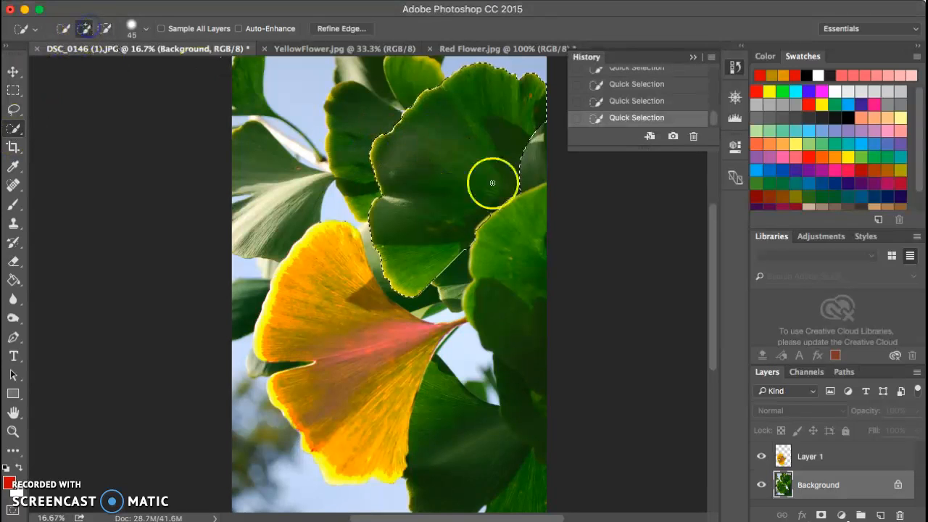
# Finish the Quick Selection over the large upper leaf on the Background layer and copy it to a new layer.
pyautogui.moveTo(491, 182)
pyautogui.mouseDown()
pyautogui.moveTo(488, 146)
pyautogui.moveTo(515, 121)
pyautogui.moveTo(500, 188)
pyautogui.moveTo(506, 182)
pyautogui.moveTo(513, 168)
pyautogui.moveTo(505, 135)
pyautogui.moveTo(460, 178)
pyautogui.mouseUp()
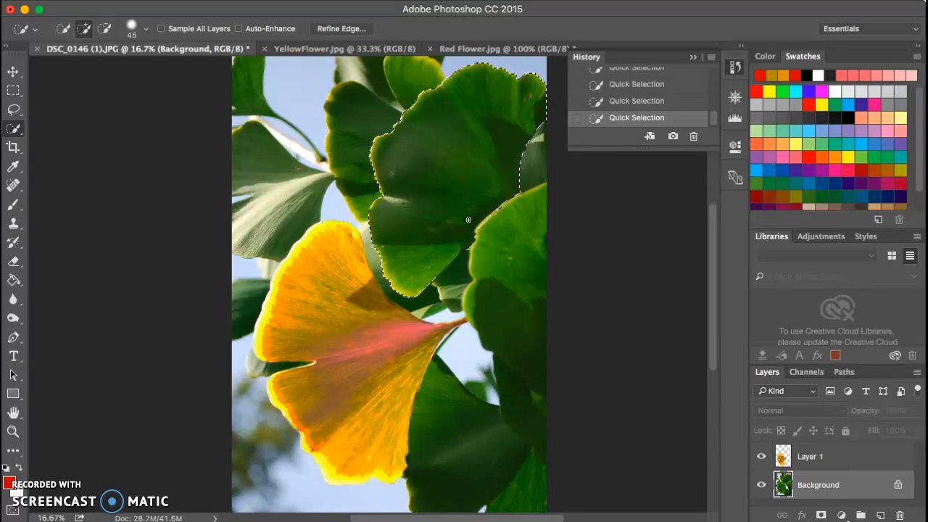
pyautogui.hotkey('ctrl', 'j')
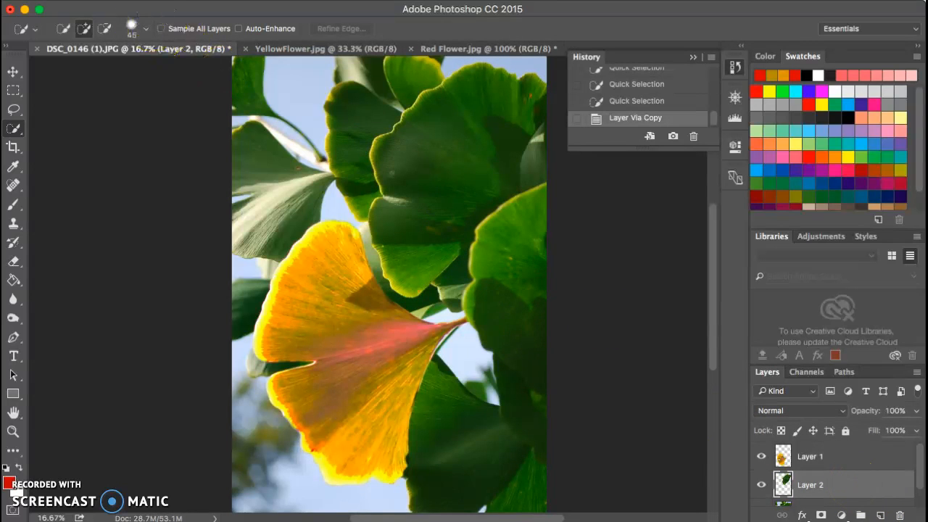
# Apply Match Color to the upper leaf's layer with Red Flower.jpg as the source, and return to the Quick Selection tool.
pyautogui.click(147, 1)
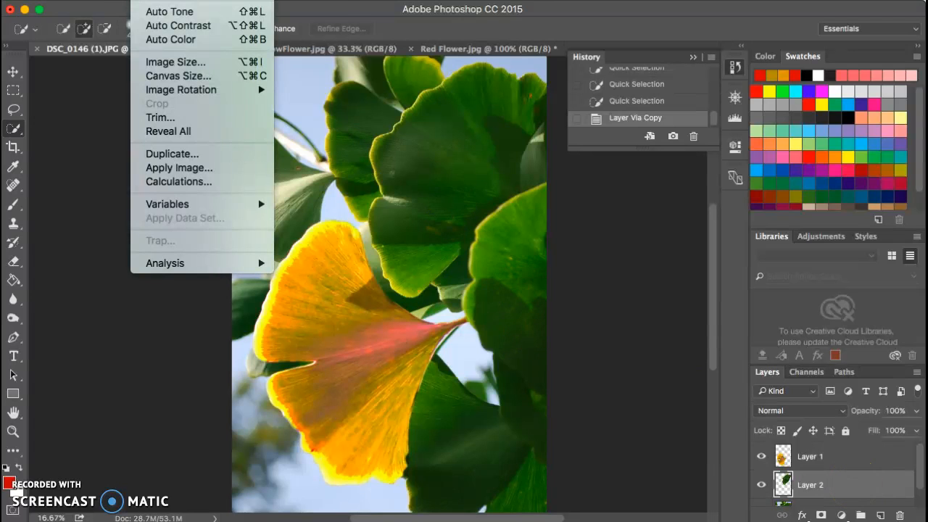
pyautogui.moveTo(166, 1)
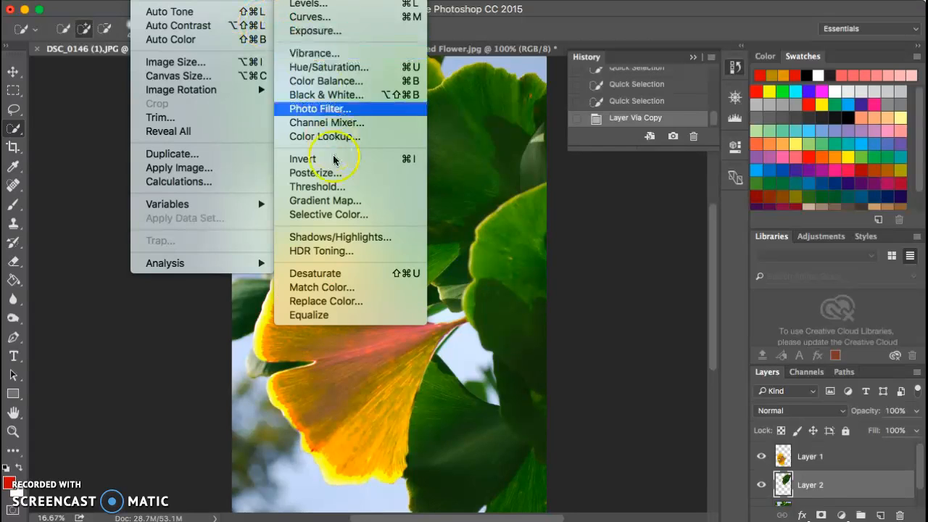
pyautogui.click(332, 289)
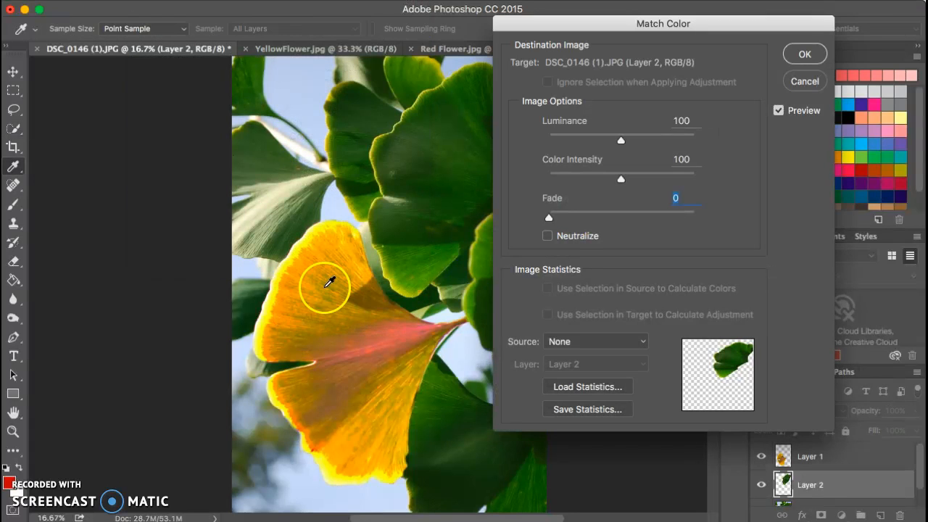
pyautogui.click(639, 348)
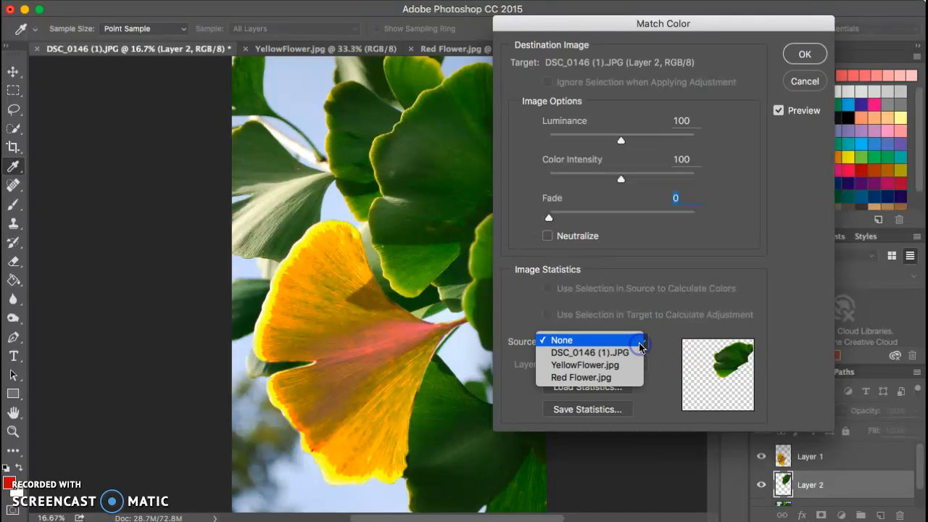
pyautogui.click(615, 380)
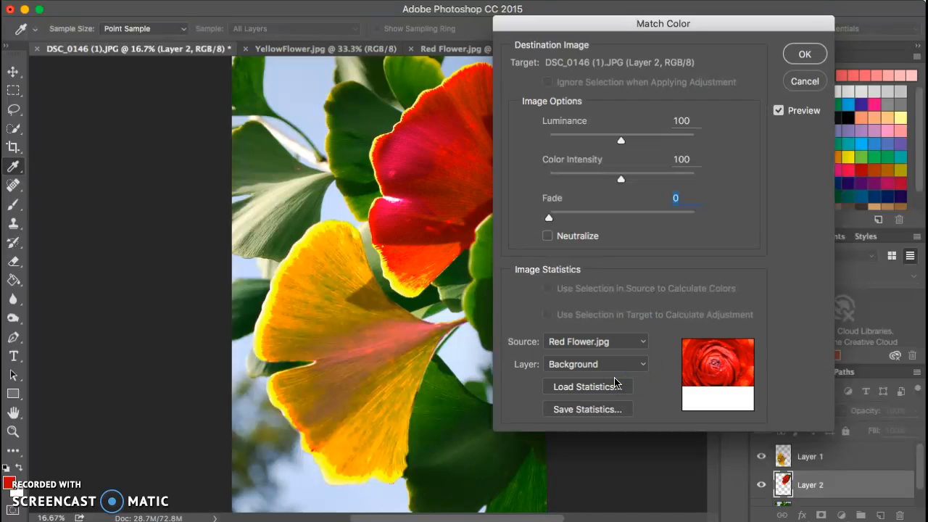
pyautogui.click(817, 54)
pyautogui.press('w')
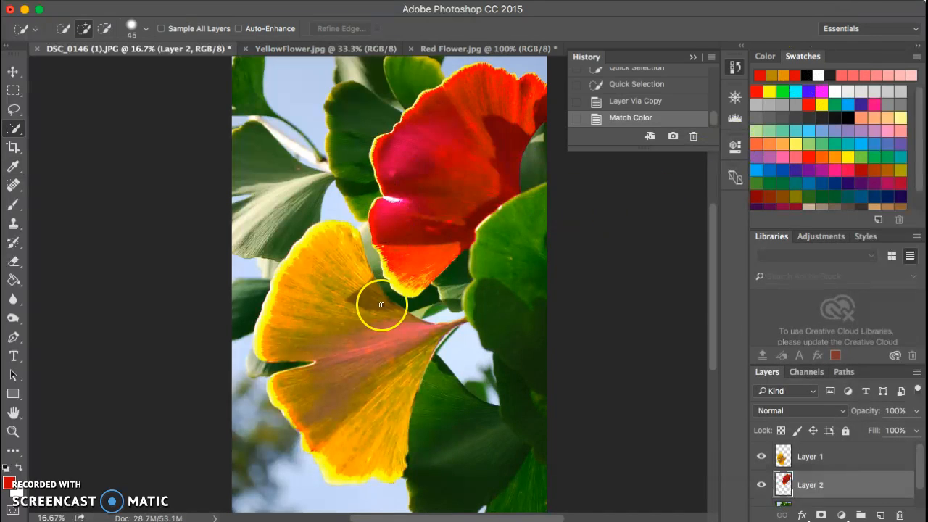